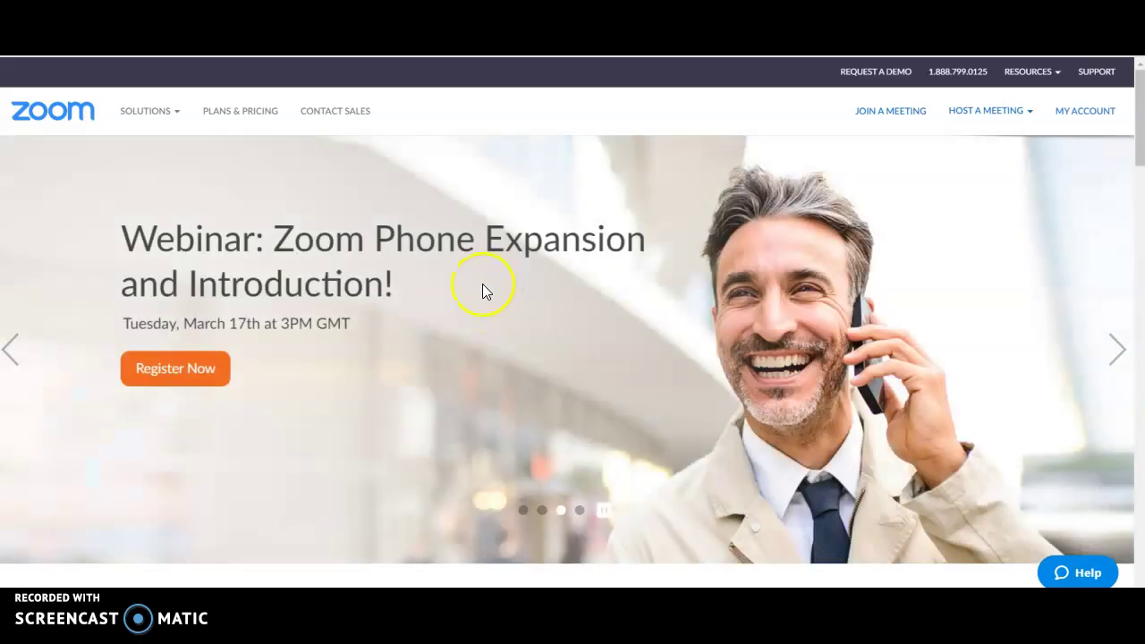
Go from the Zoom homepage to your account Profile page via My Account
left_click(482, 283)
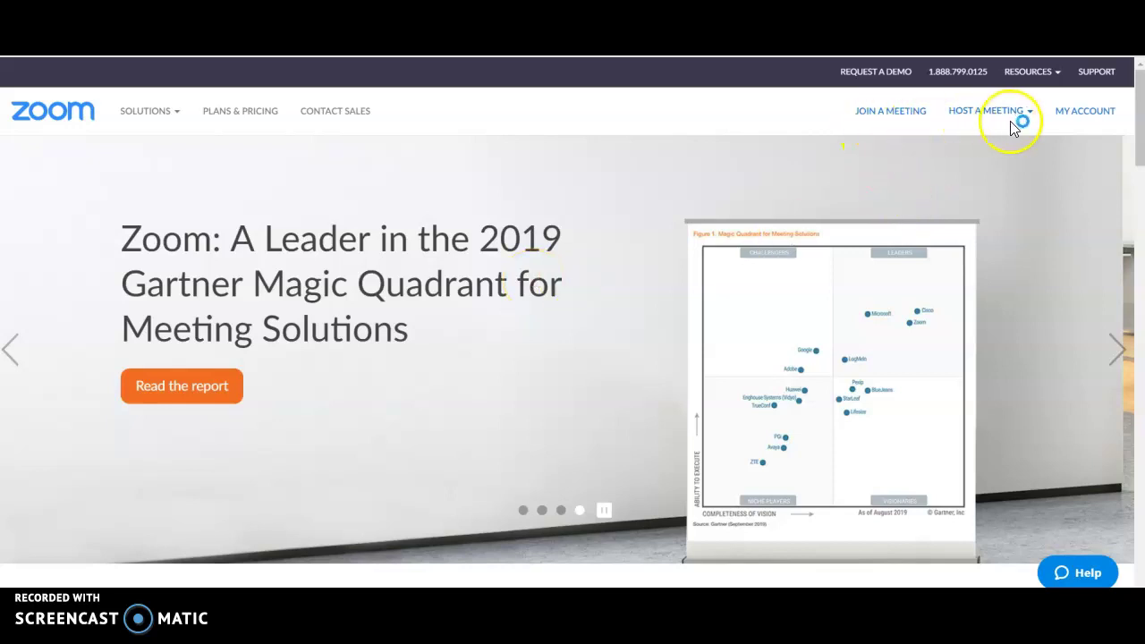
left_click(1037, 115)
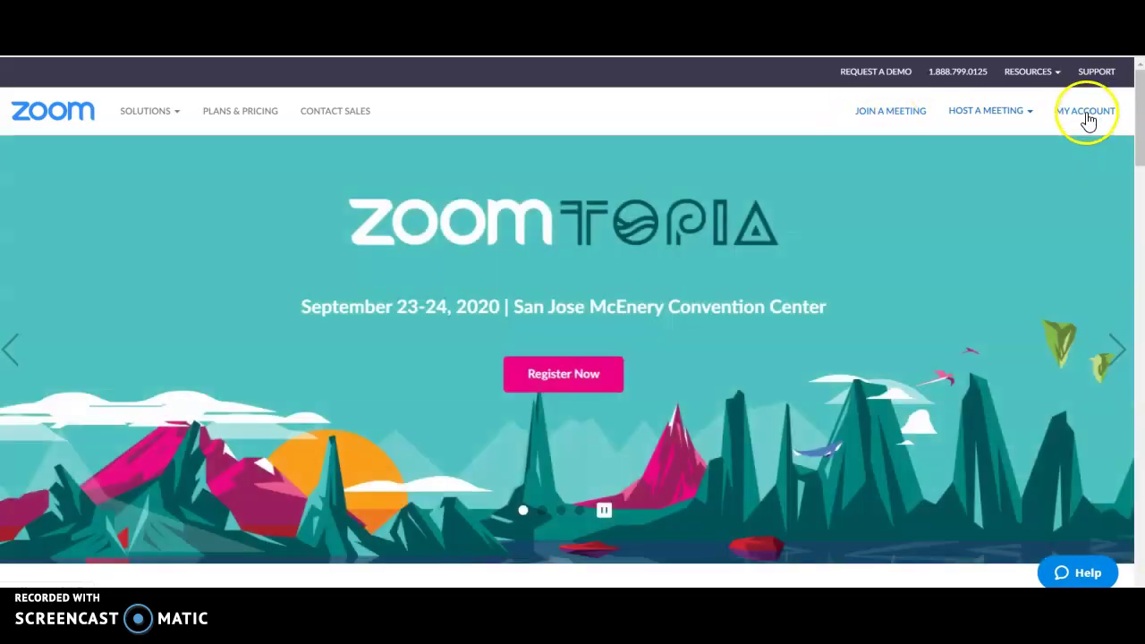
left_click(1082, 132)
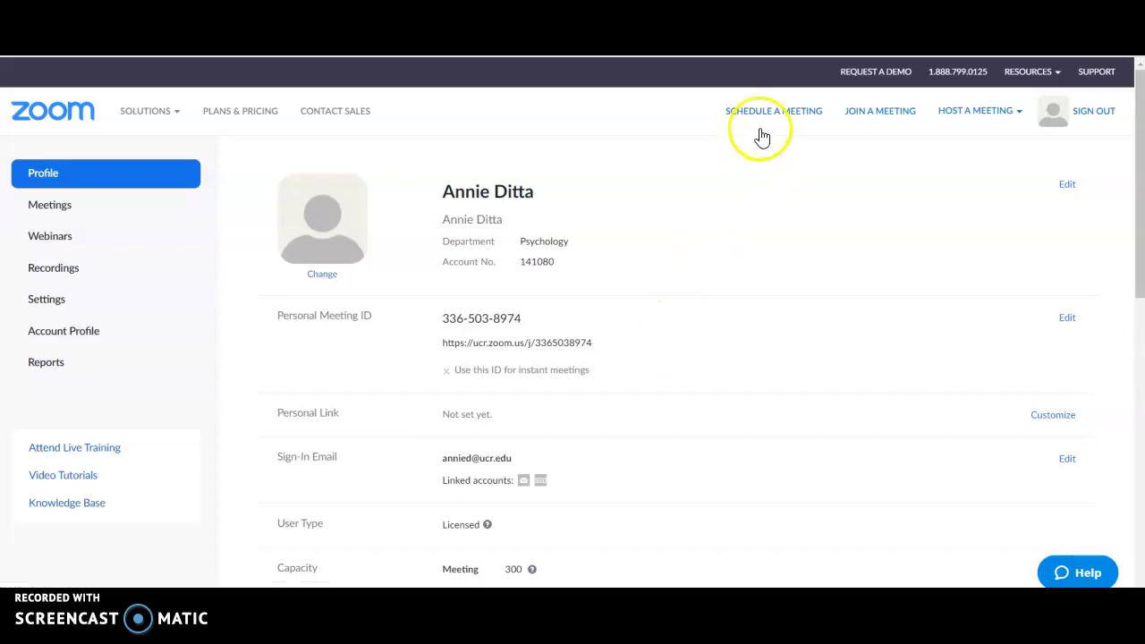
left_click(783, 116)
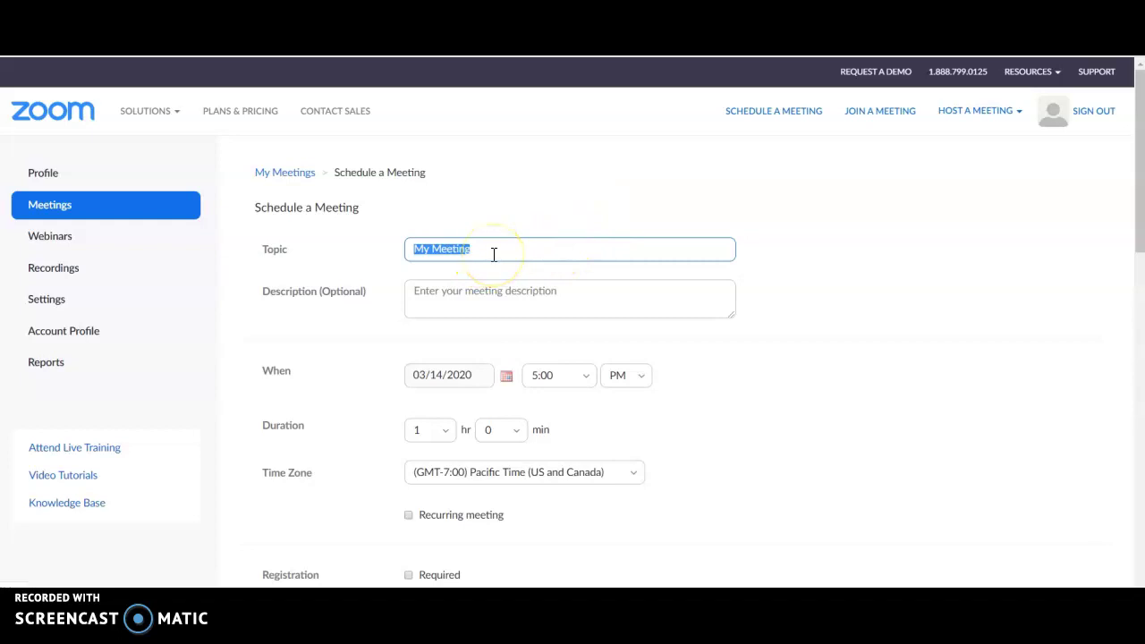
Replace the default 'My Meeting' topic with 'PSYC 132 Lecture'
left_click_drag(483, 249, 387, 253)
type("PSYC 132 Lecture")
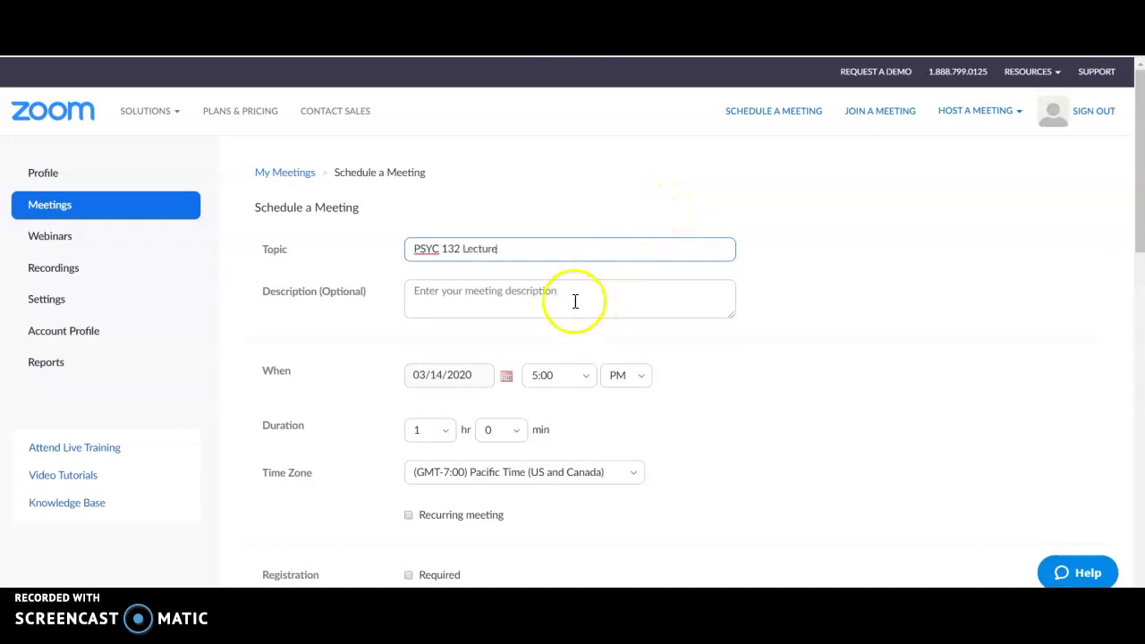
left_click(542, 293)
scroll(748, 313, "down", 1)
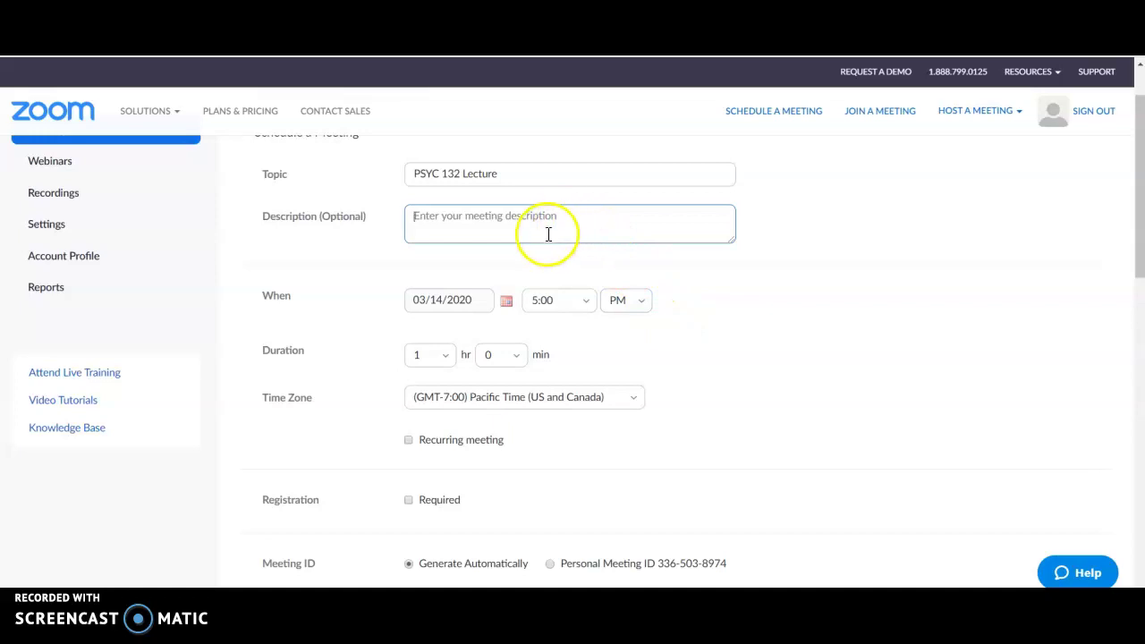
Schedule the start for 03/31/2020 at 12:30 PM with a 1 hr 30 min duration
scroll(686, 332, "down", 1)
scroll(685, 333, "down", 2)
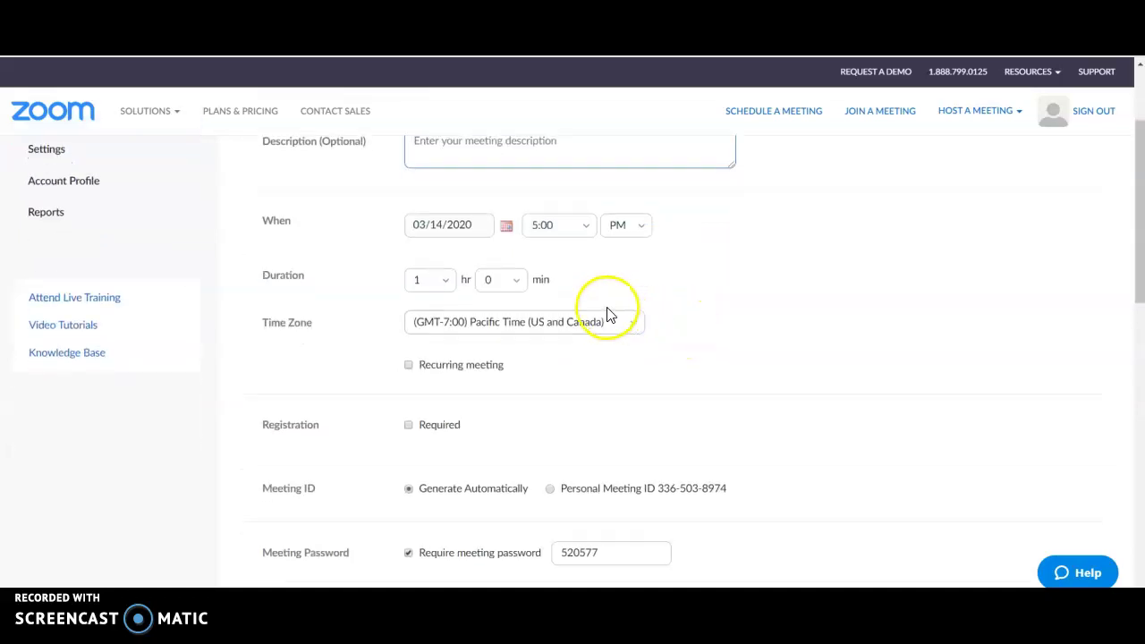
left_click(507, 226)
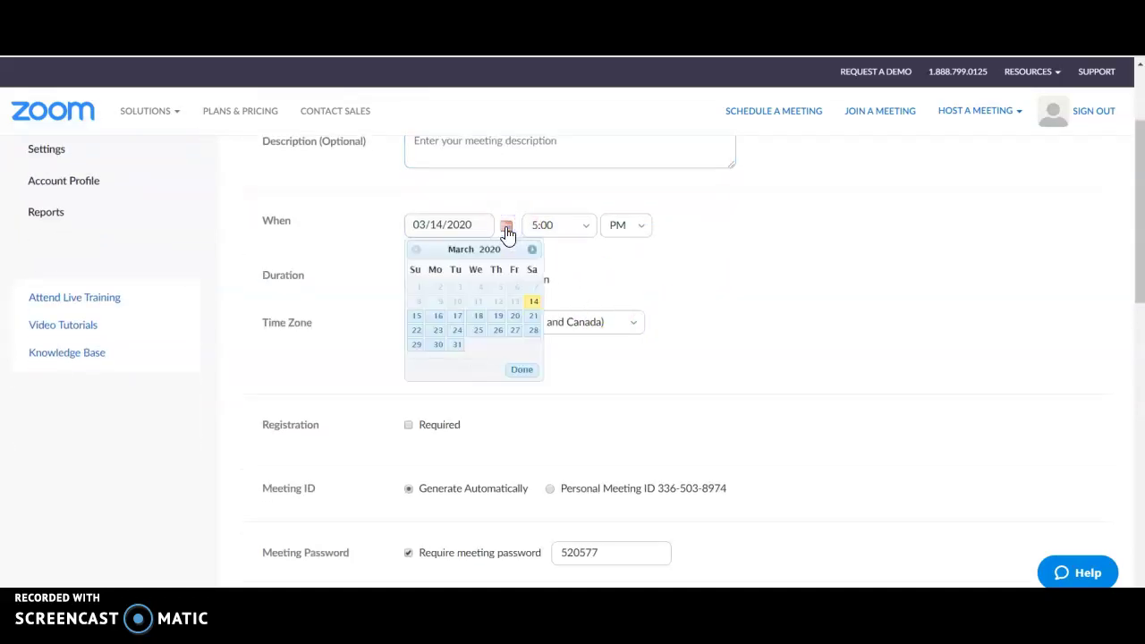
left_click(457, 346)
left_click(457, 346)
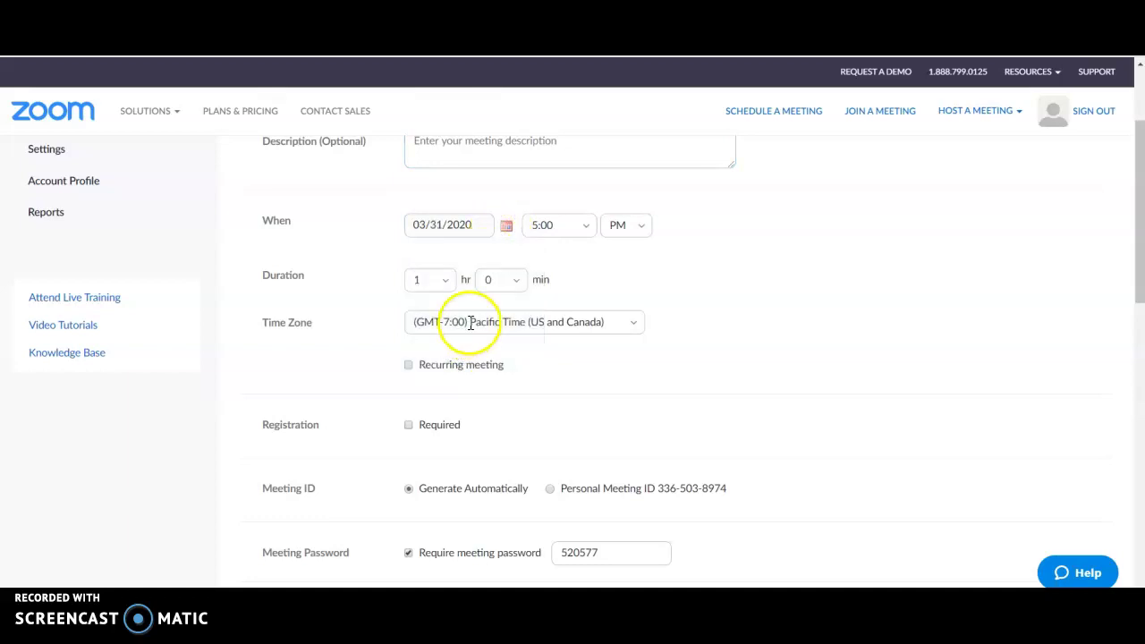
left_click(586, 229)
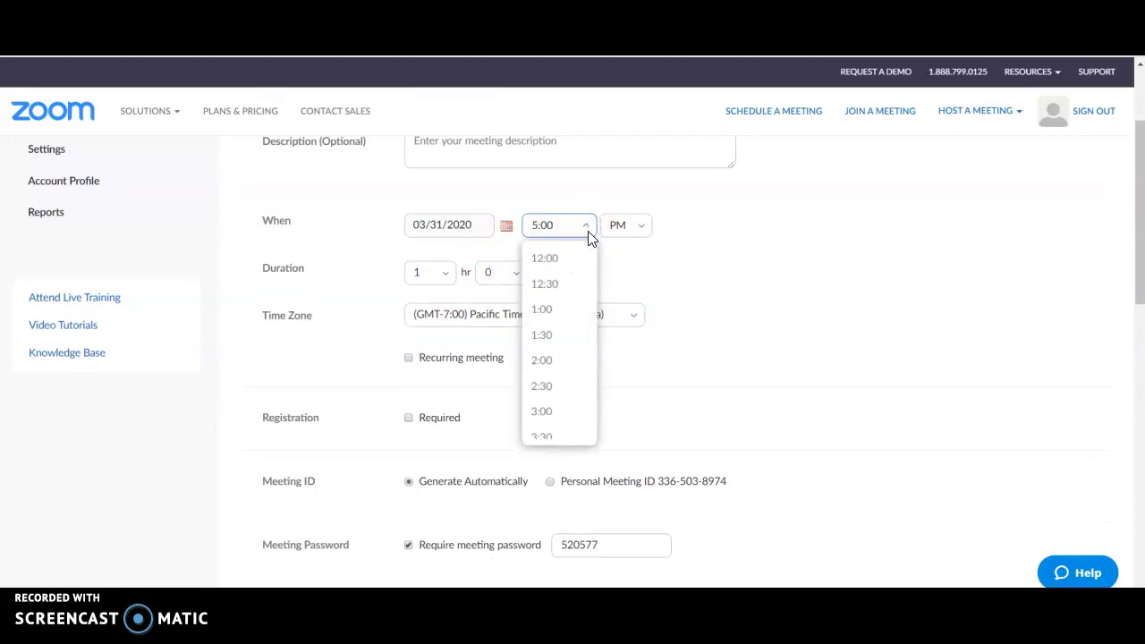
left_click(552, 286)
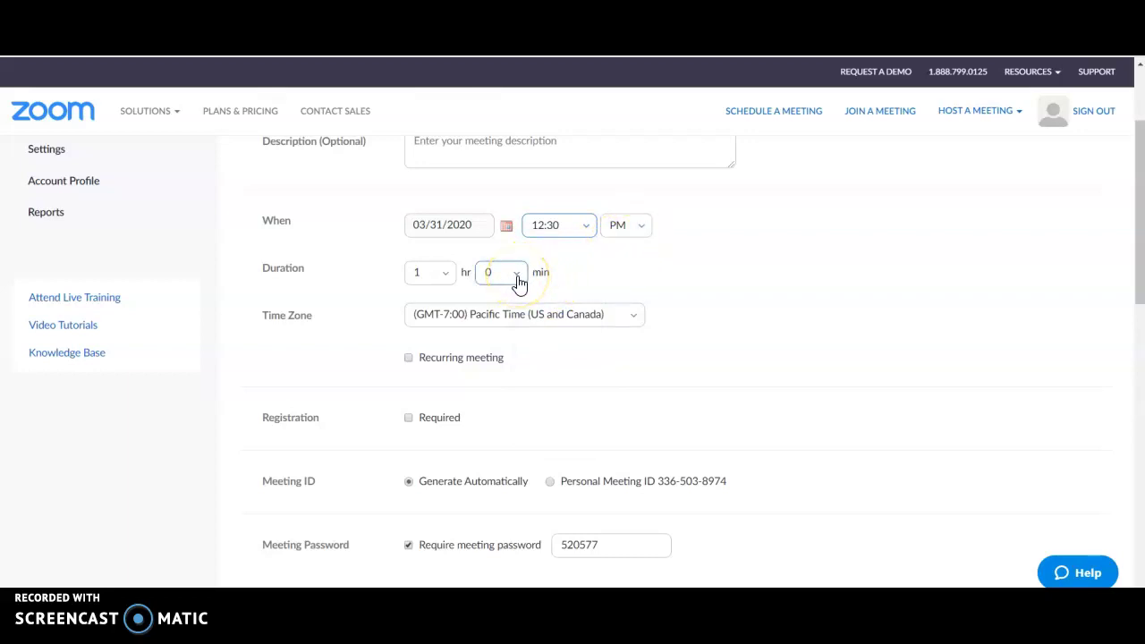
left_click(517, 275)
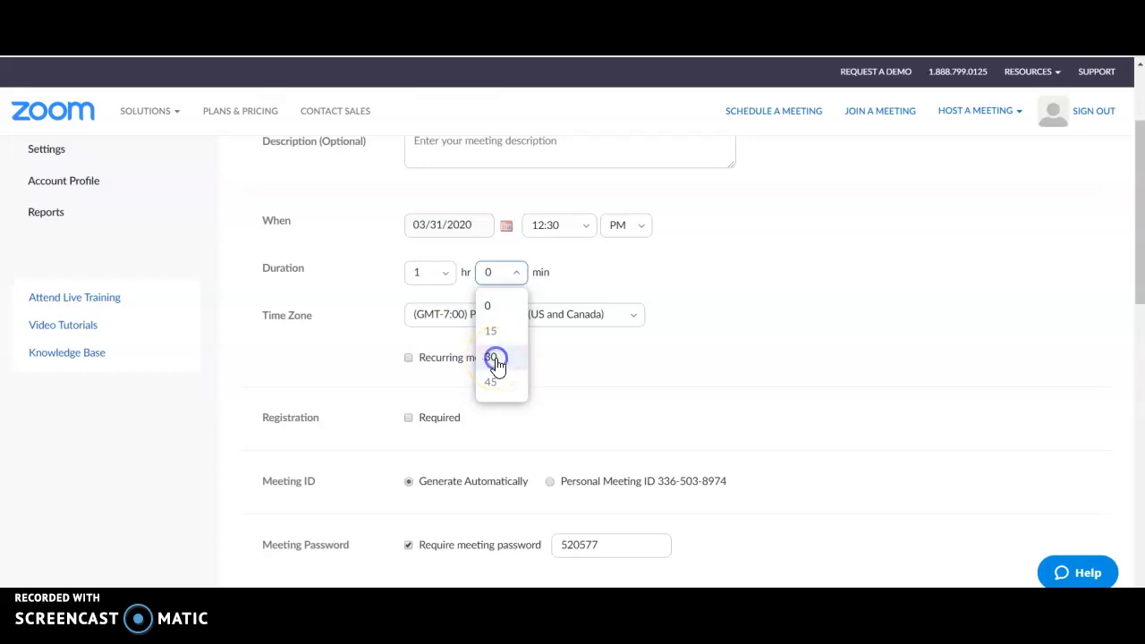
left_click(492, 358)
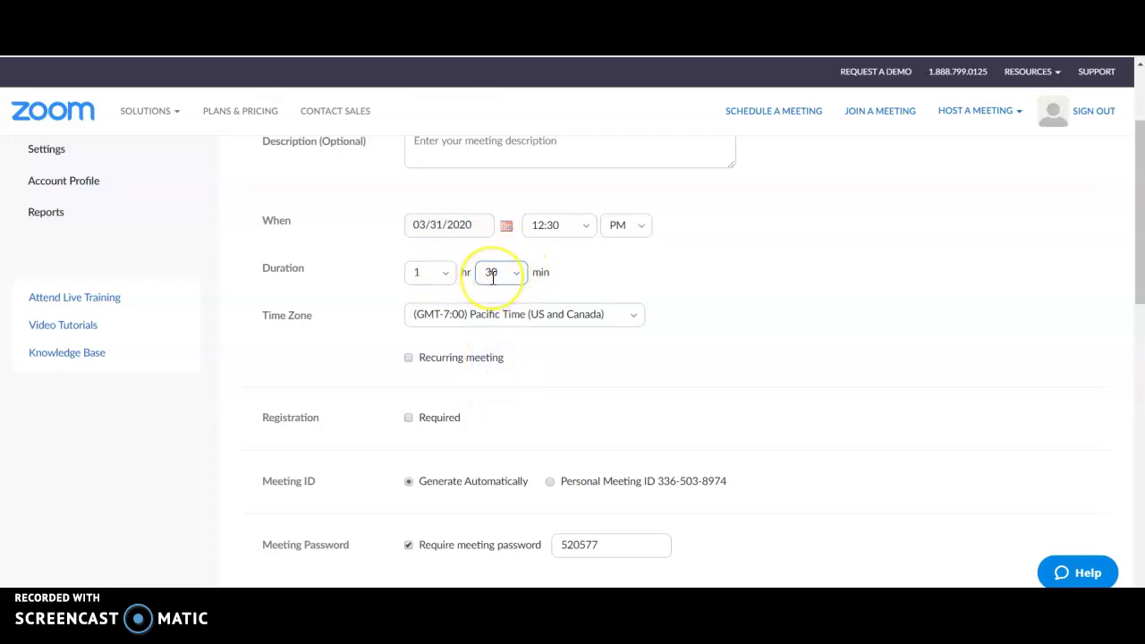
scroll(493, 278, "down", 1)
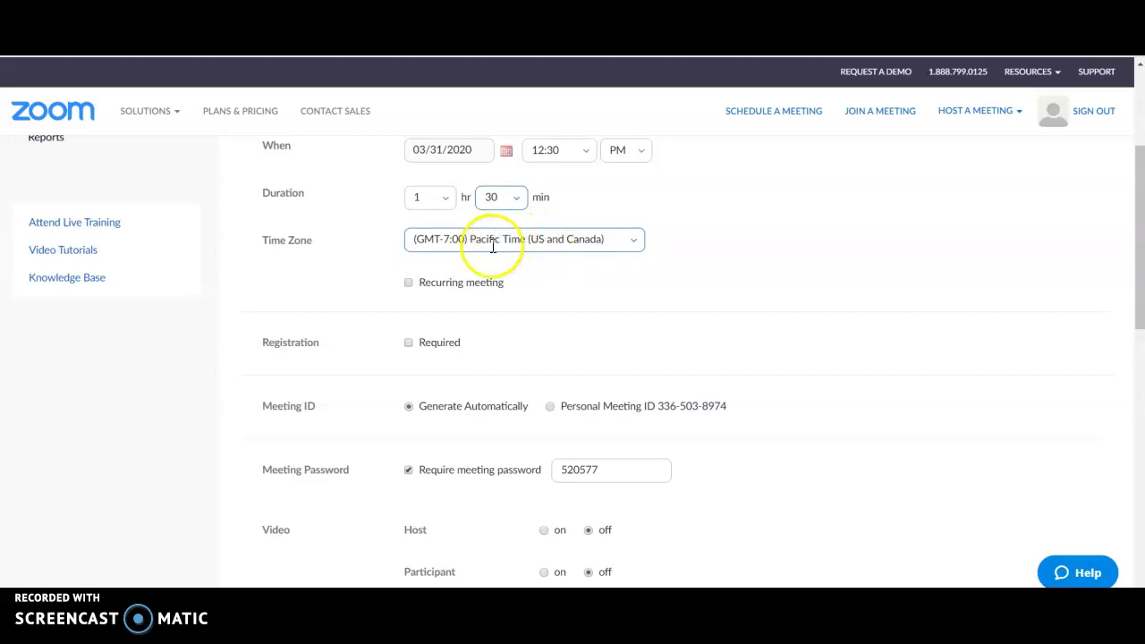
Make the meeting recur weekly on Tuesdays and Thursdays
left_click(409, 282)
scroll(447, 268, "down", 1)
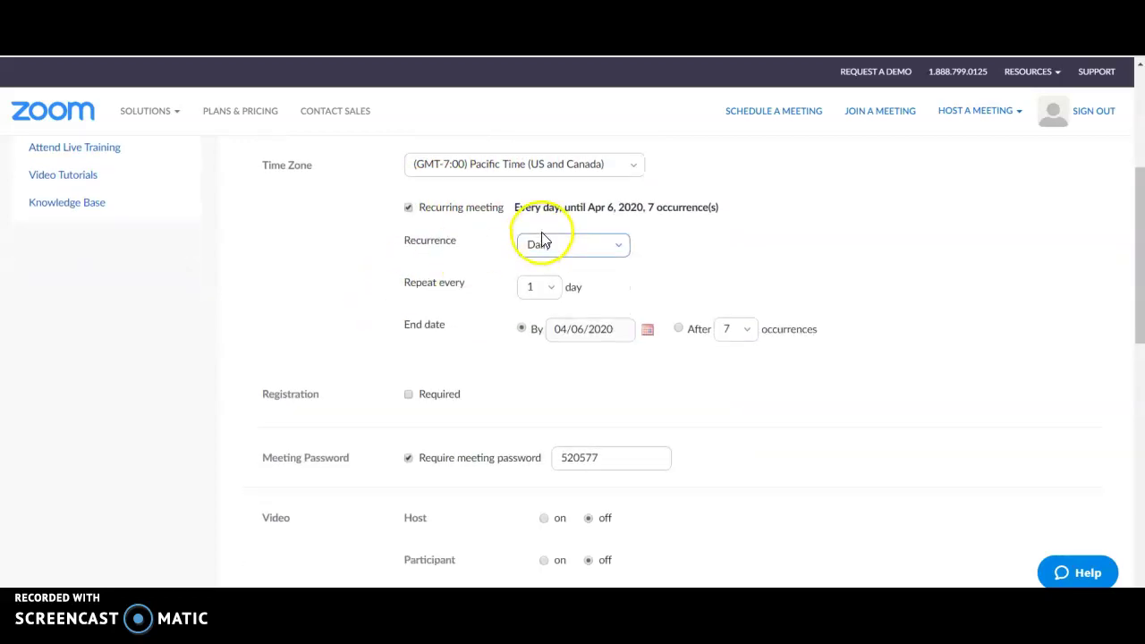
left_click(618, 249)
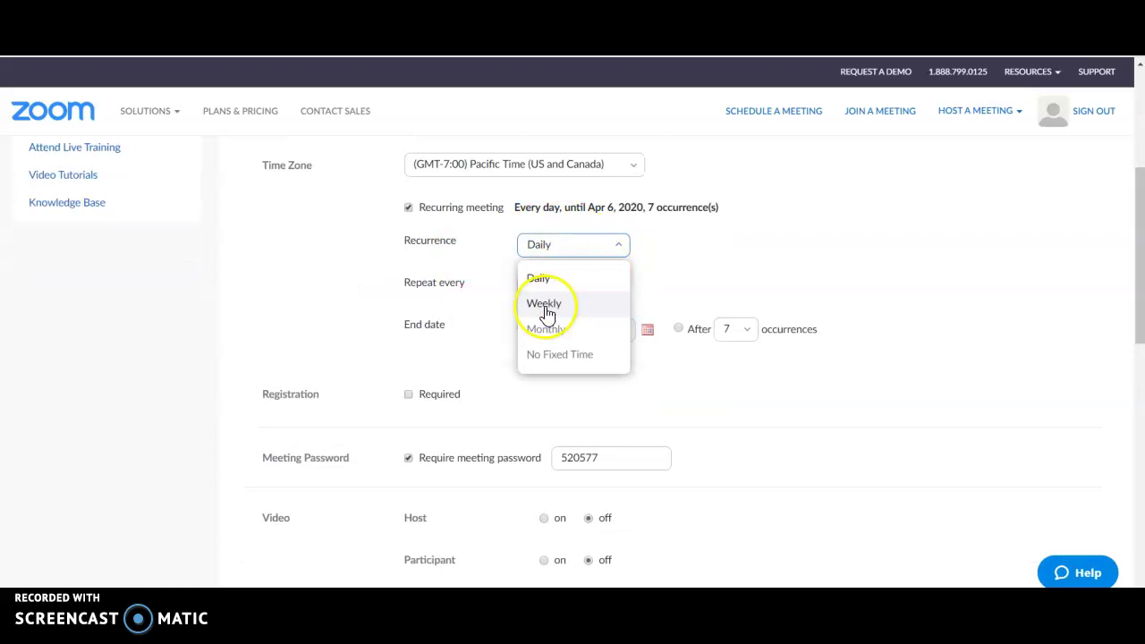
left_click(544, 303)
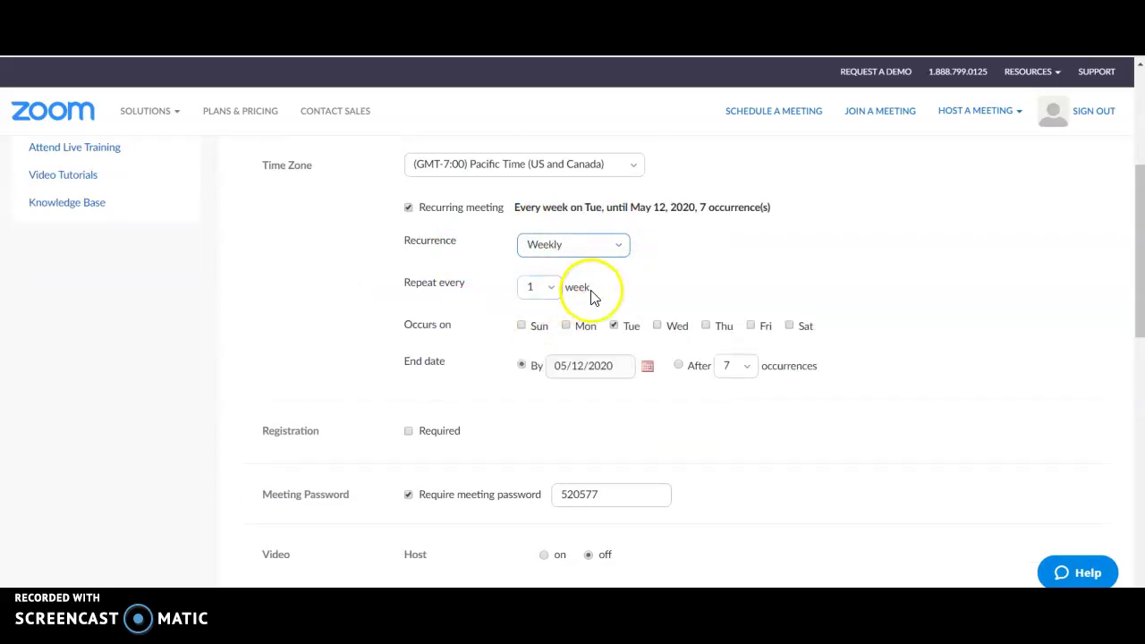
left_click(706, 326)
scroll(677, 286, "down", 1)
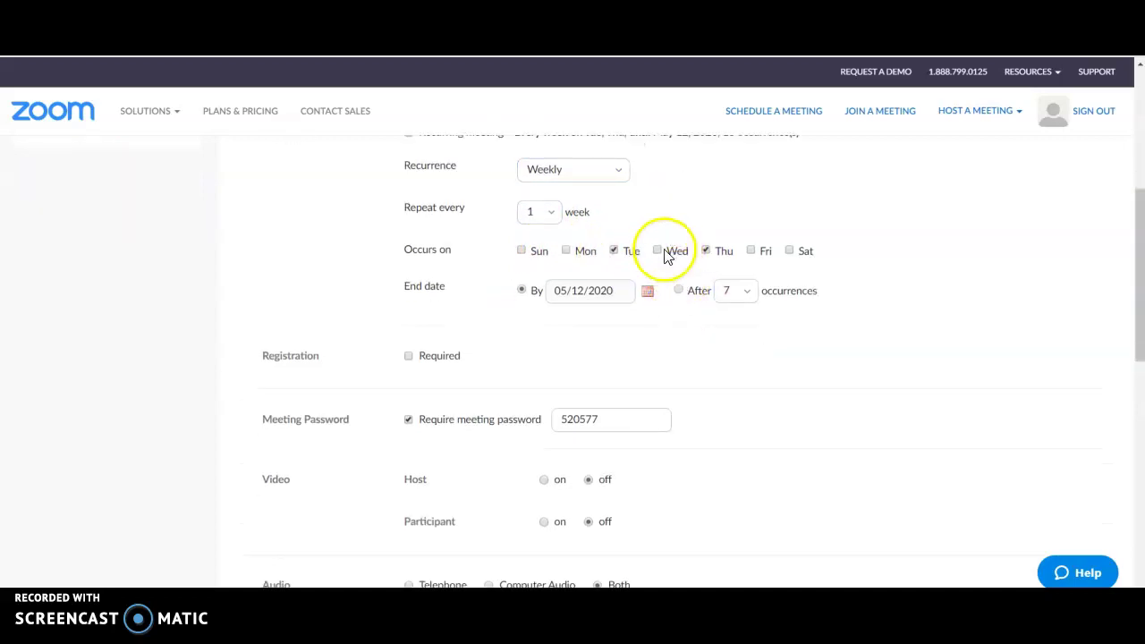
End the recurring series by 06/04/2020, keeping Recurring meeting checked
left_click(648, 292)
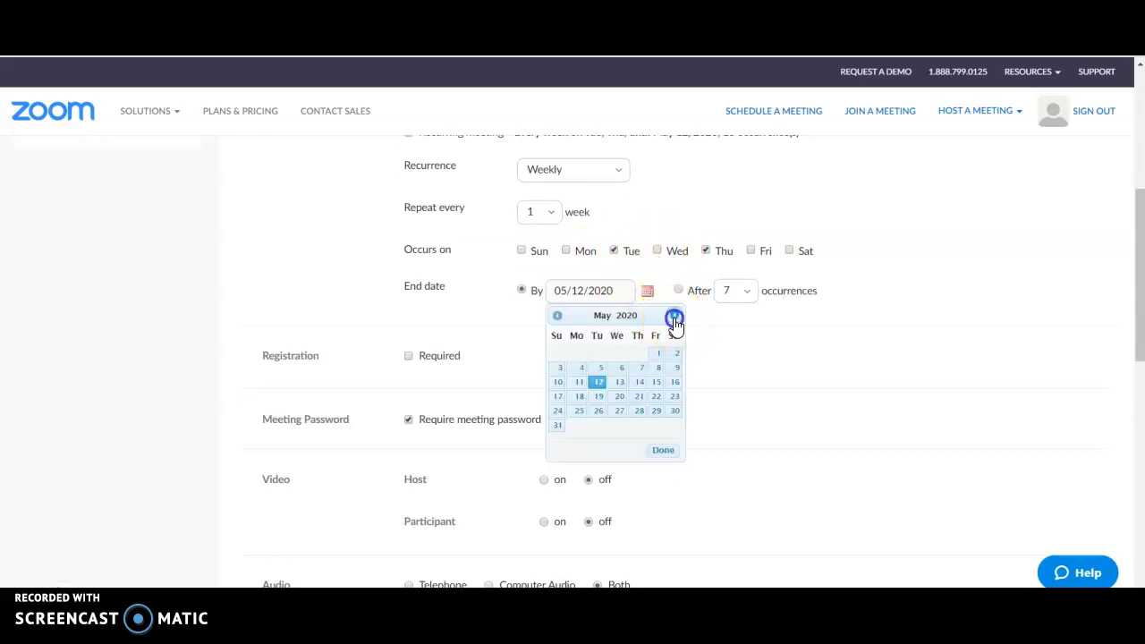
left_click(676, 316)
left_click(675, 315)
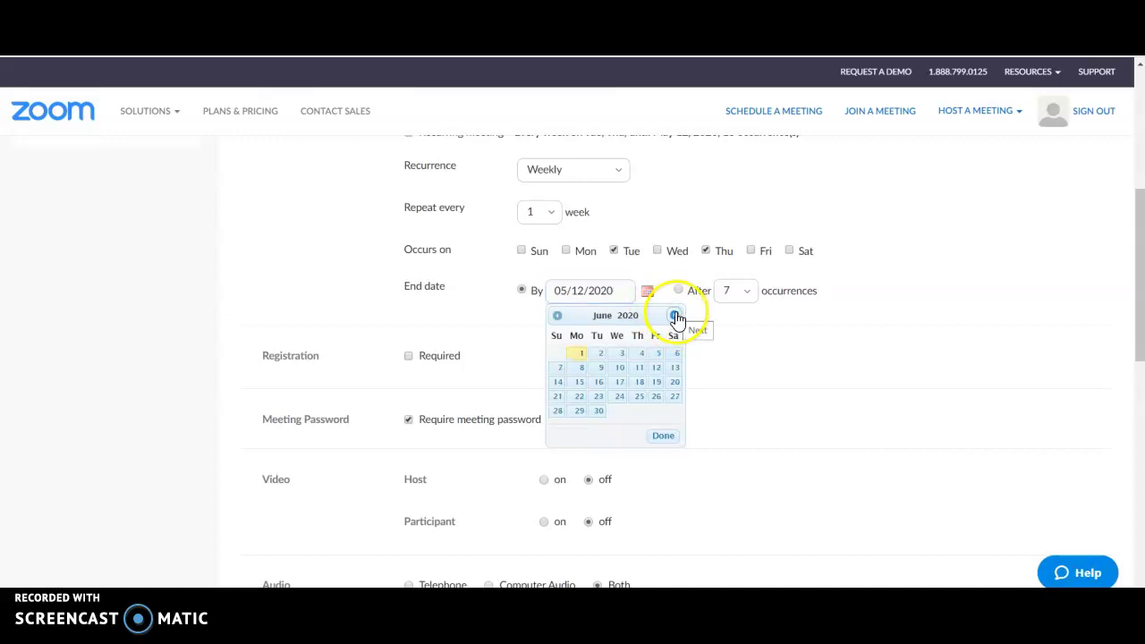
left_click(639, 355)
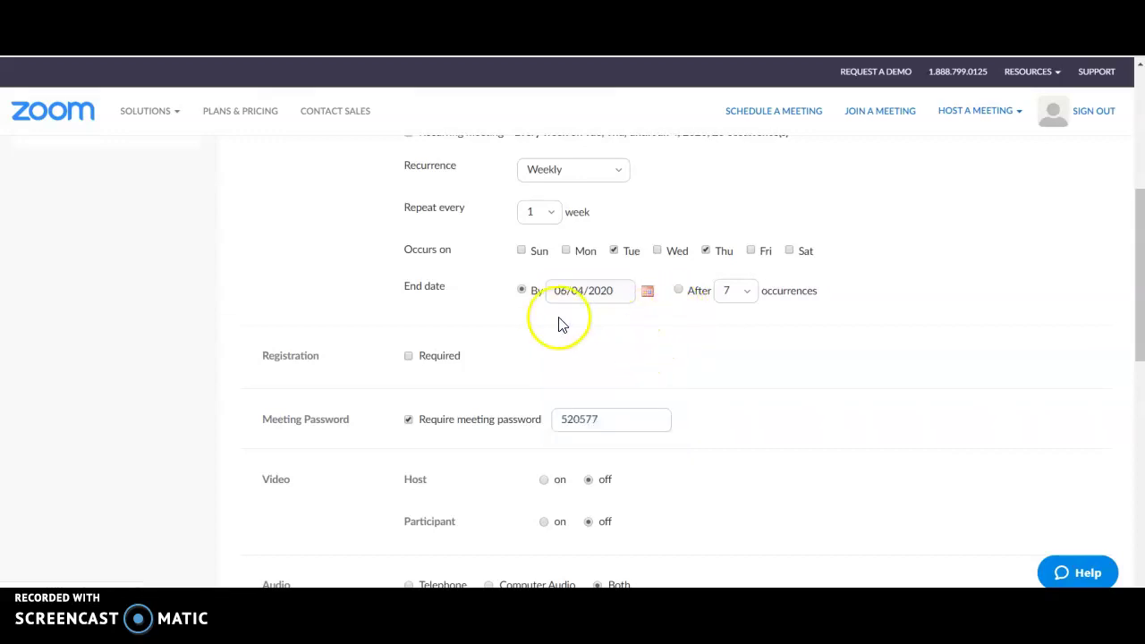
scroll(498, 331, "up", 1)
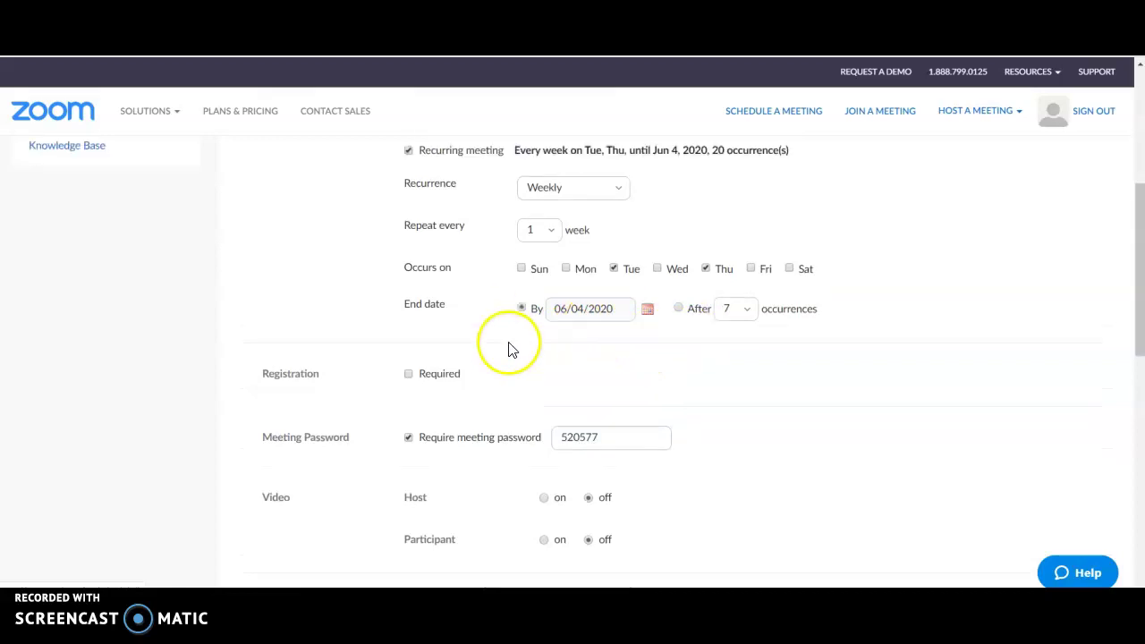
scroll(504, 391, "up", 1)
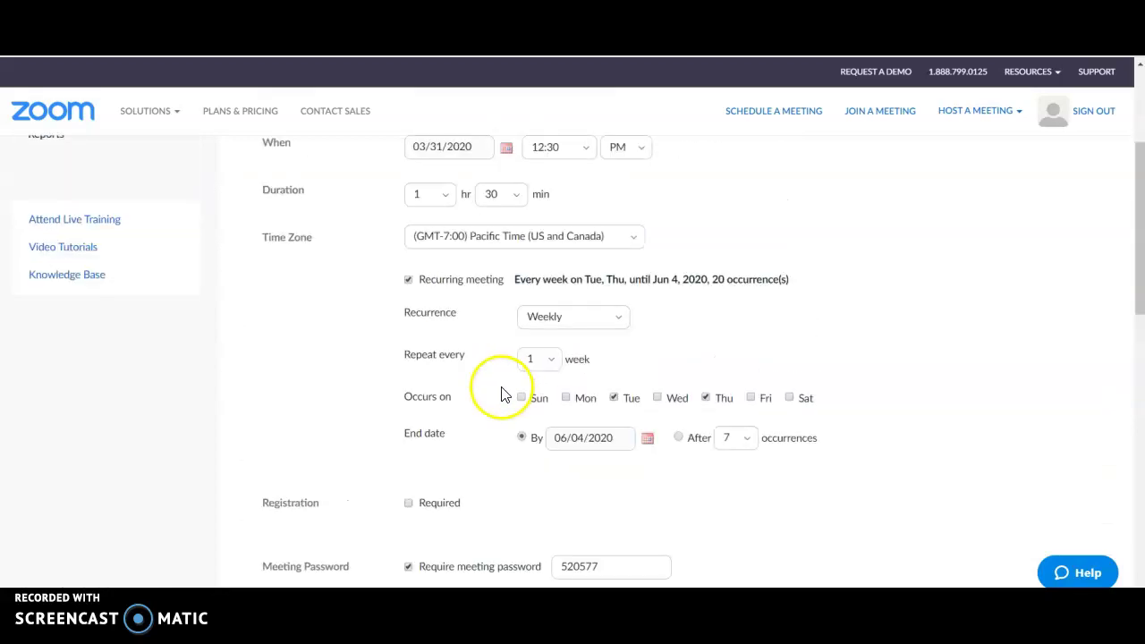
left_click(778, 284)
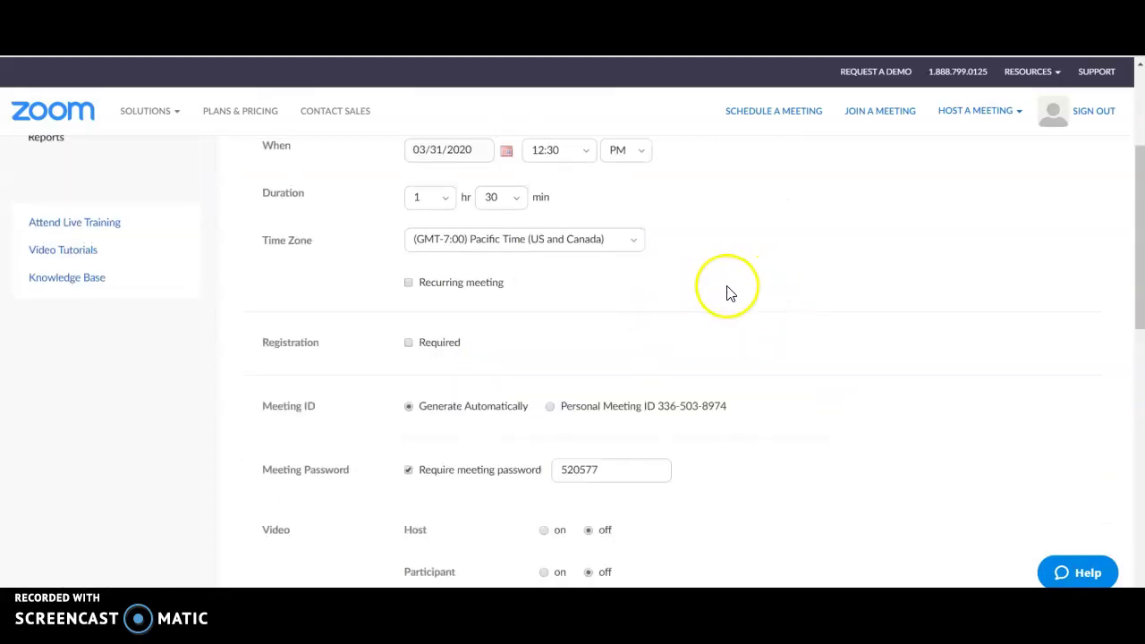
left_click(461, 283)
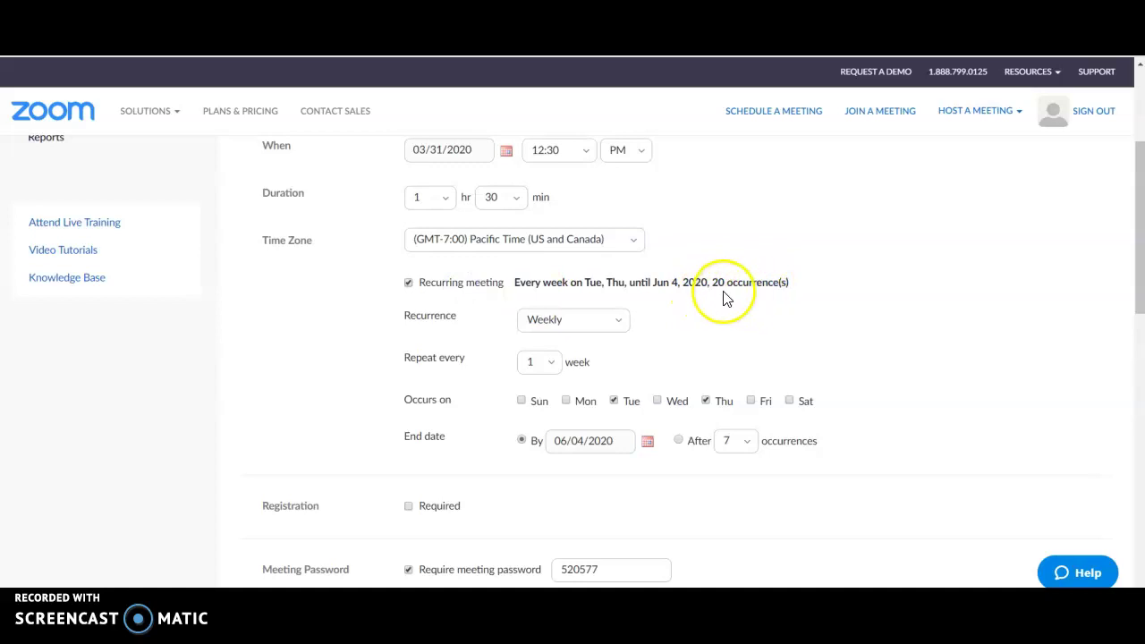
scroll(716, 306, "down", 1)
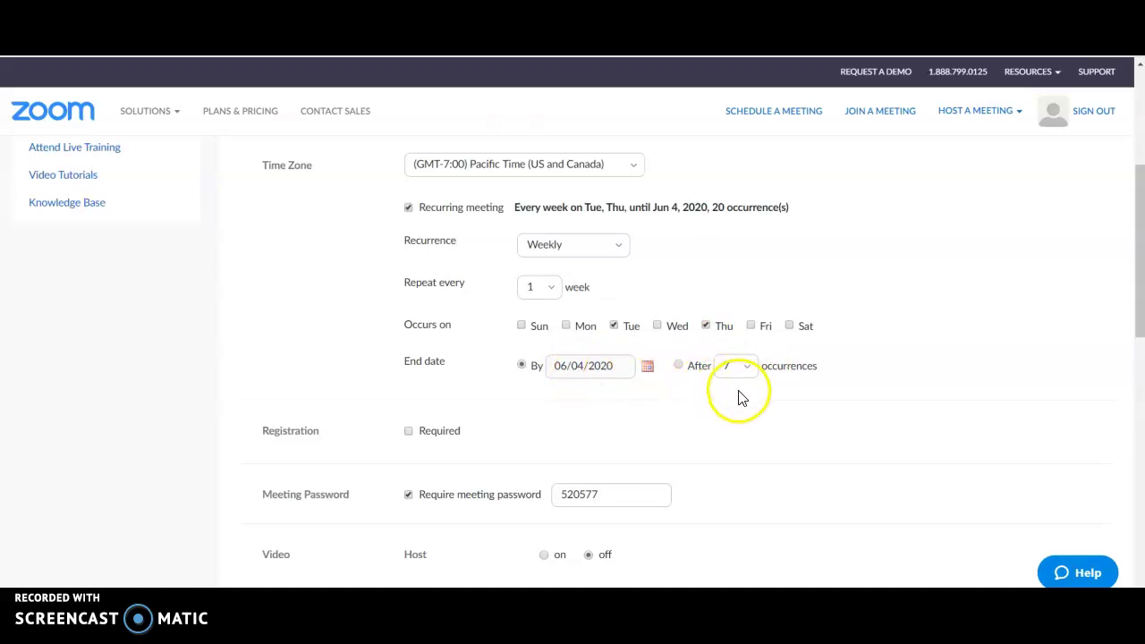
scroll(741, 414, "down", 1)
Uncheck 'Require meeting password'
scroll(741, 414, "down", 3)
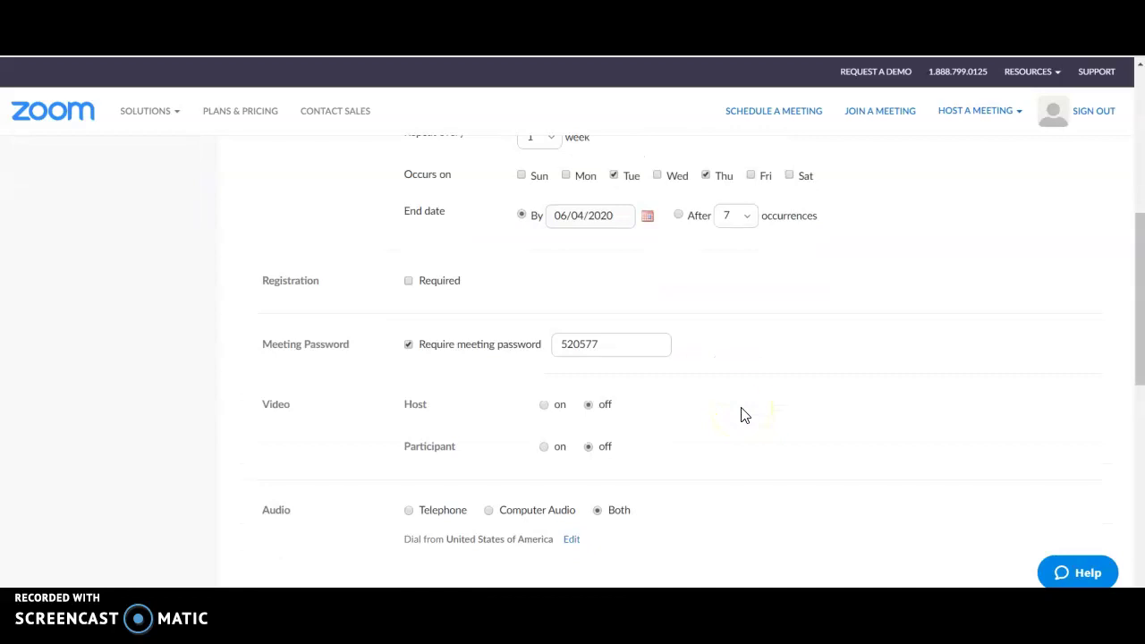
left_click(437, 292)
left_click(447, 294)
left_click(408, 347)
left_click(408, 347)
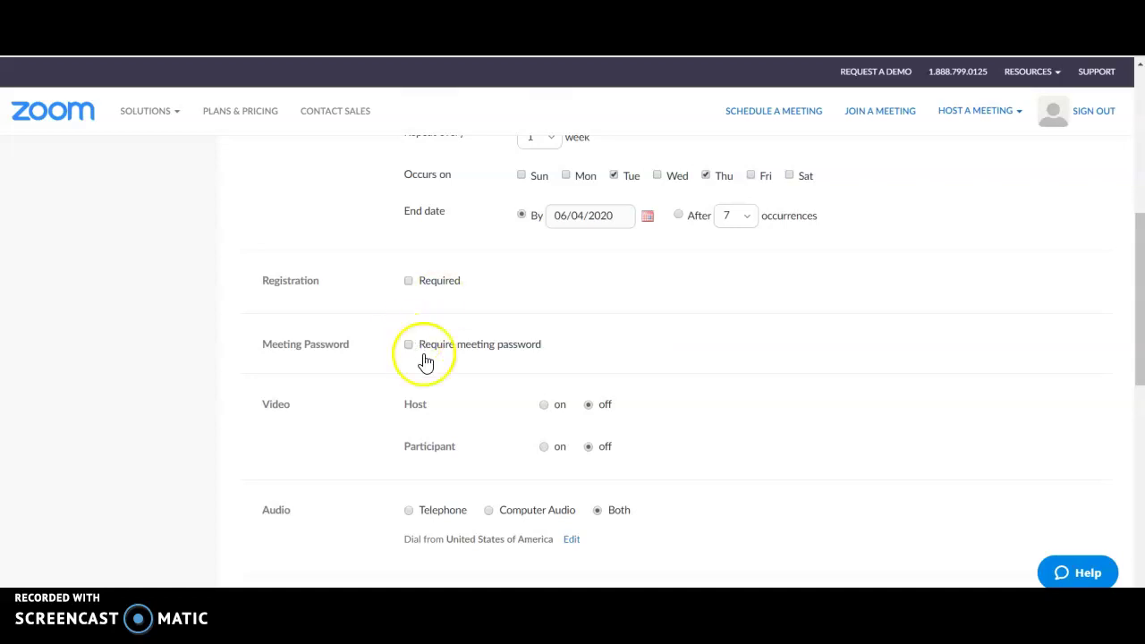
Set Host video to on under Video
scroll(414, 372, "down", 1)
mouse_move(491, 326)
left_click(544, 330)
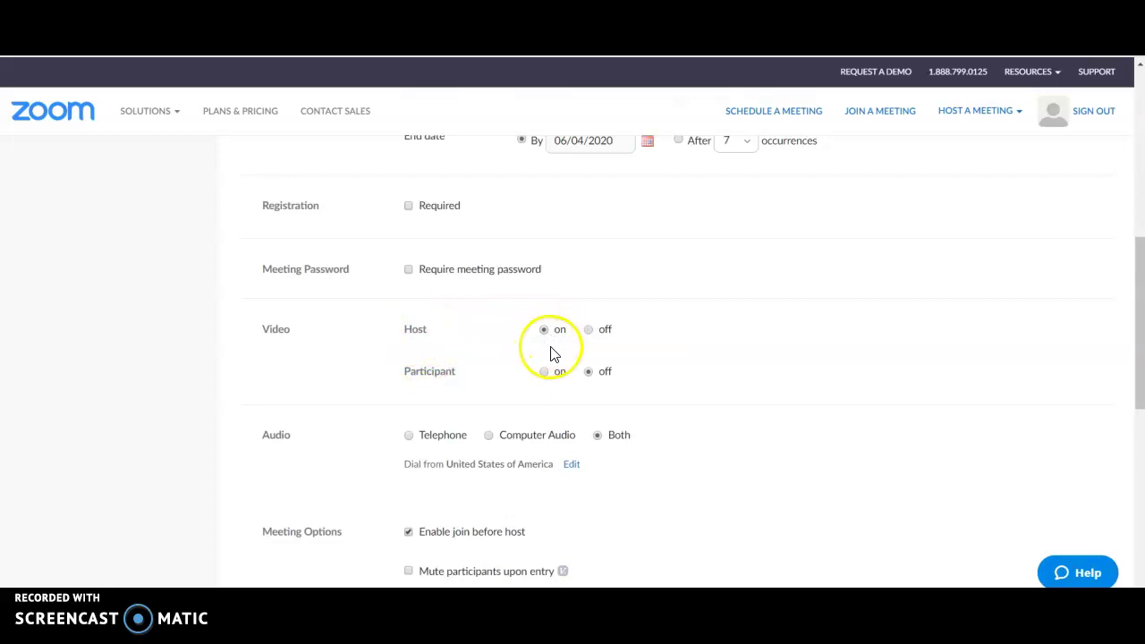
scroll(547, 340, "down", 1)
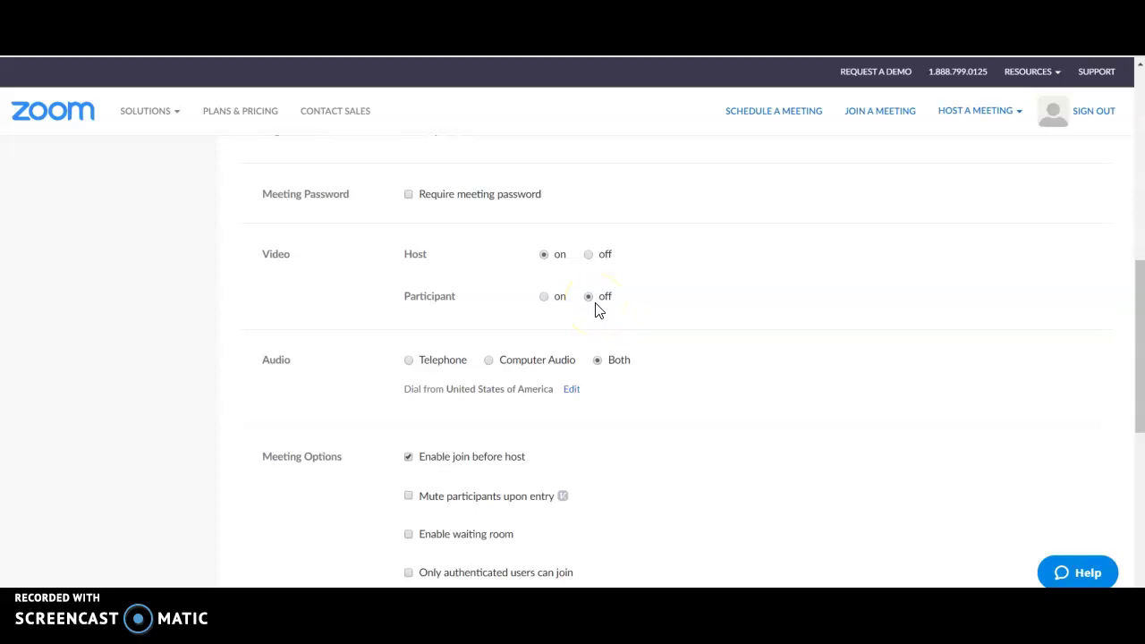
scroll(597, 309, "down", 1)
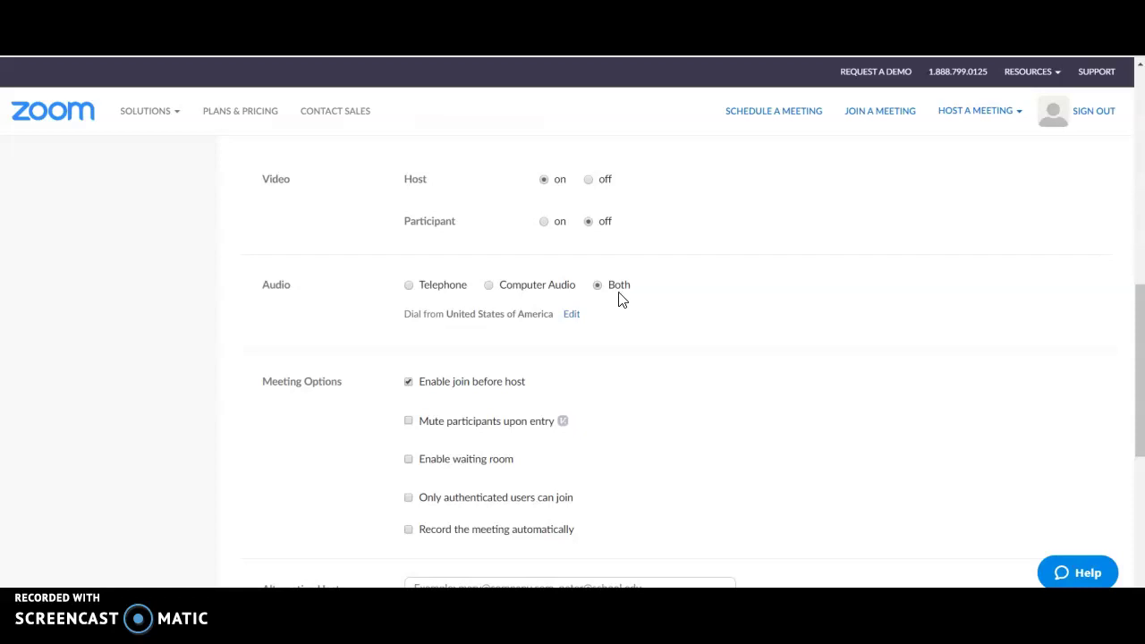
Check 'Mute participants upon entry' under Meeting Options
scroll(620, 299, "down", 3)
left_click(591, 287)
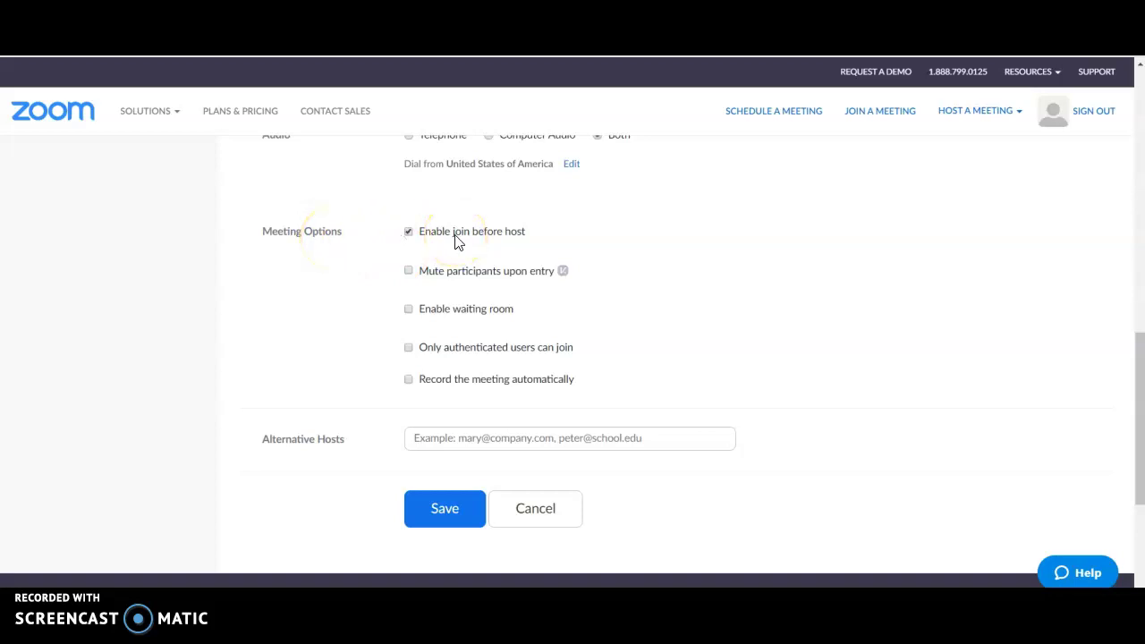
left_click(408, 271)
scroll(529, 283, "down", 1)
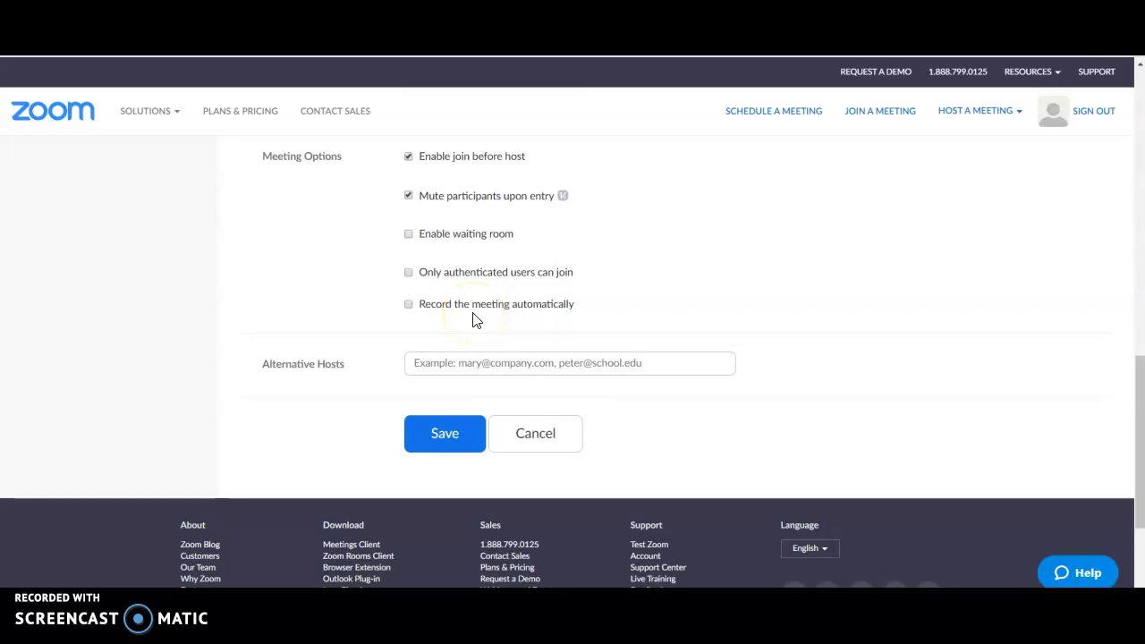
Turn on 'Record the meeting automatically' with the 'In the cloud' option
left_click(408, 304)
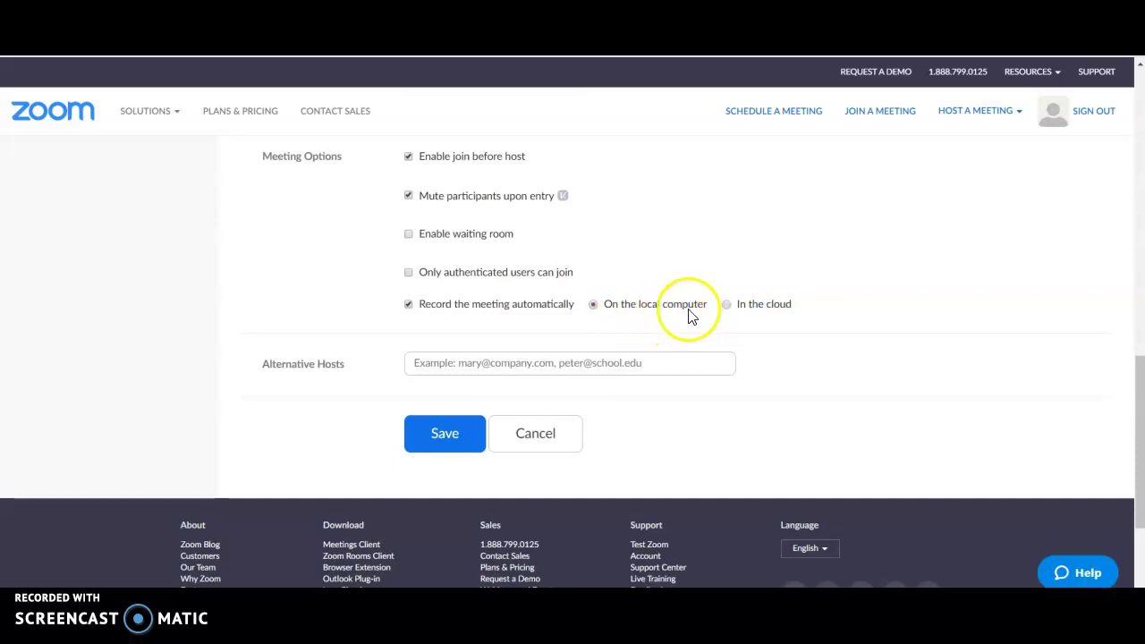
left_click(727, 305)
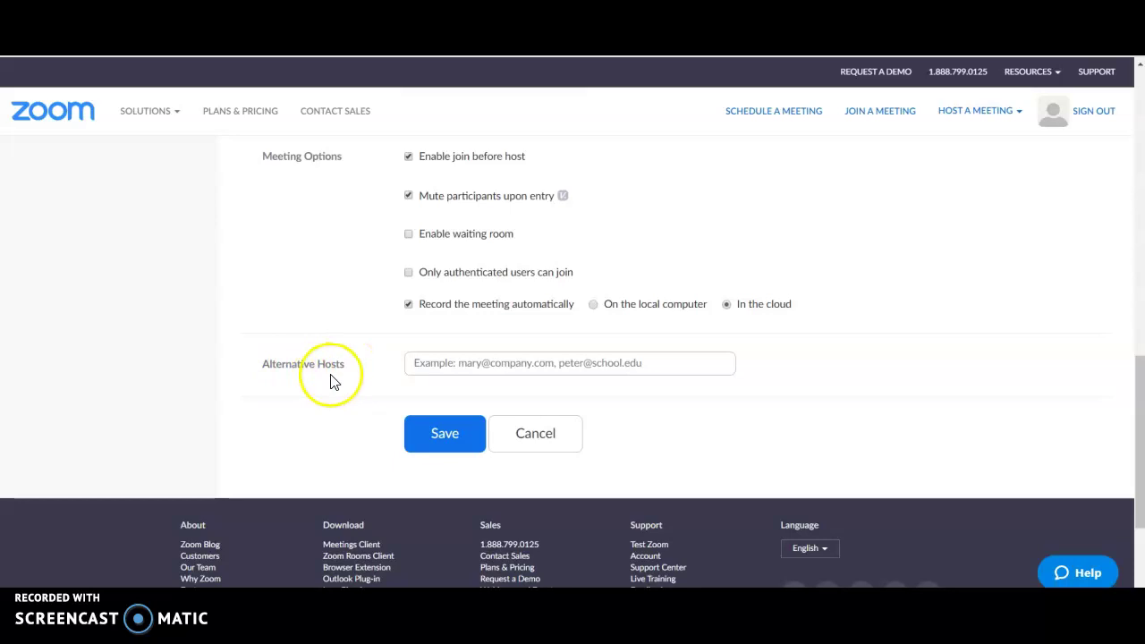
left_click(547, 364)
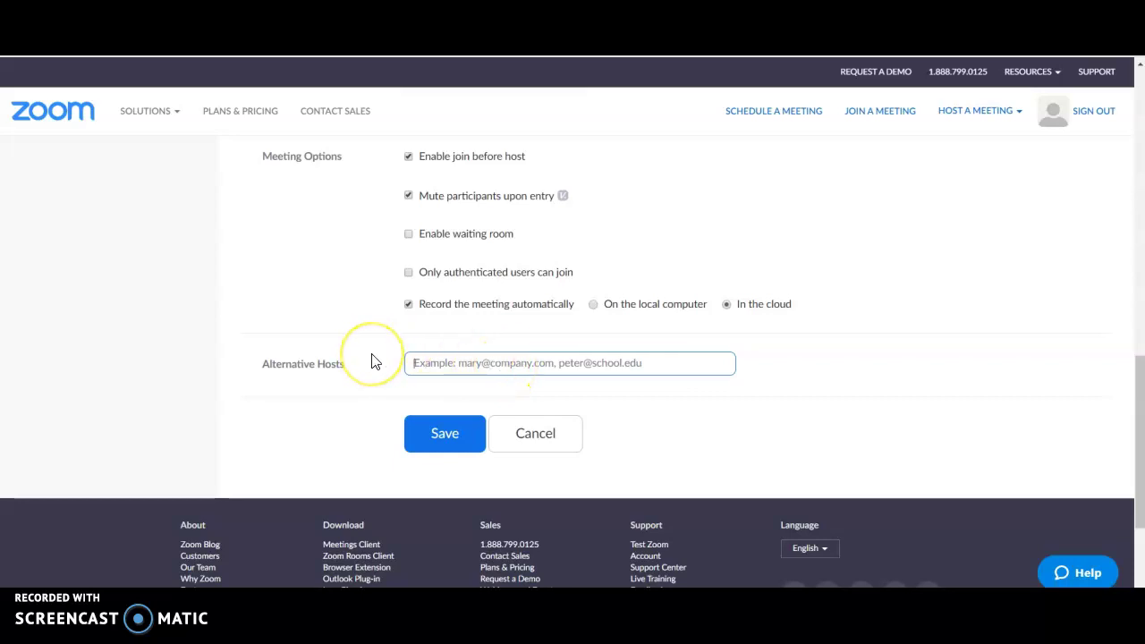
Save the meeting to show the Manage 'PSYC 132 Lecture' summary page
left_click(430, 436)
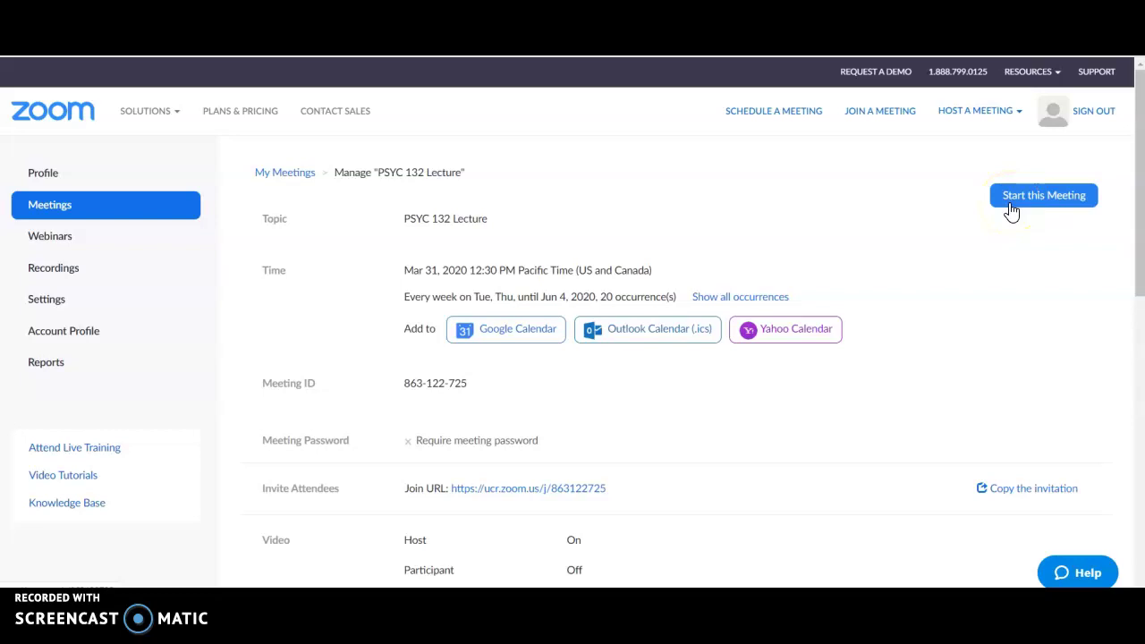
left_click(999, 114)
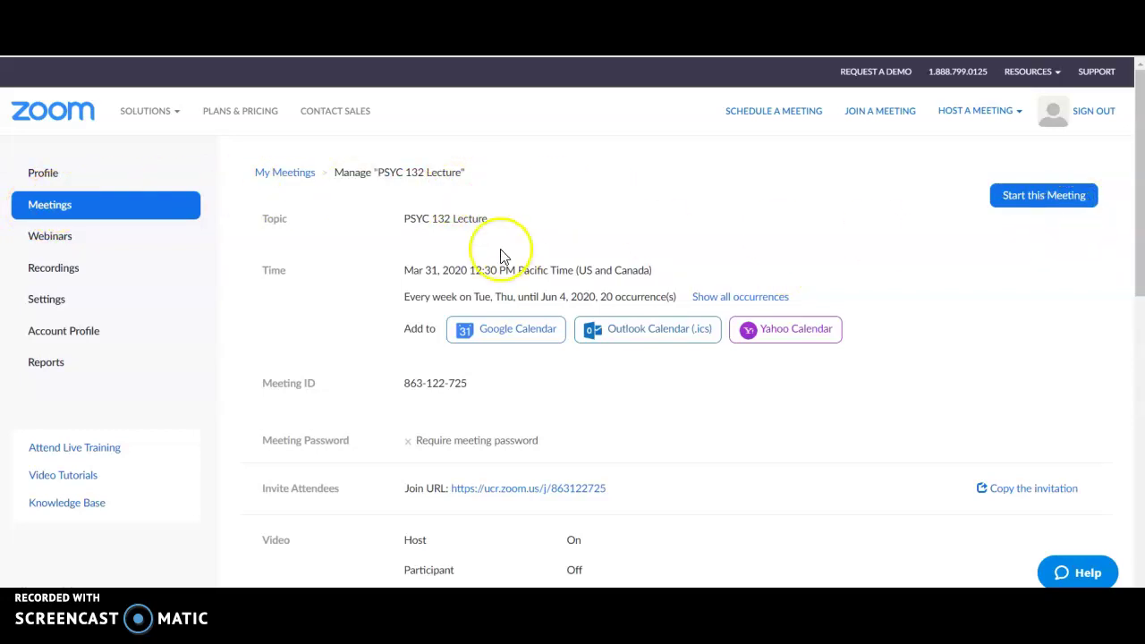
scroll(424, 191, "down", 1)
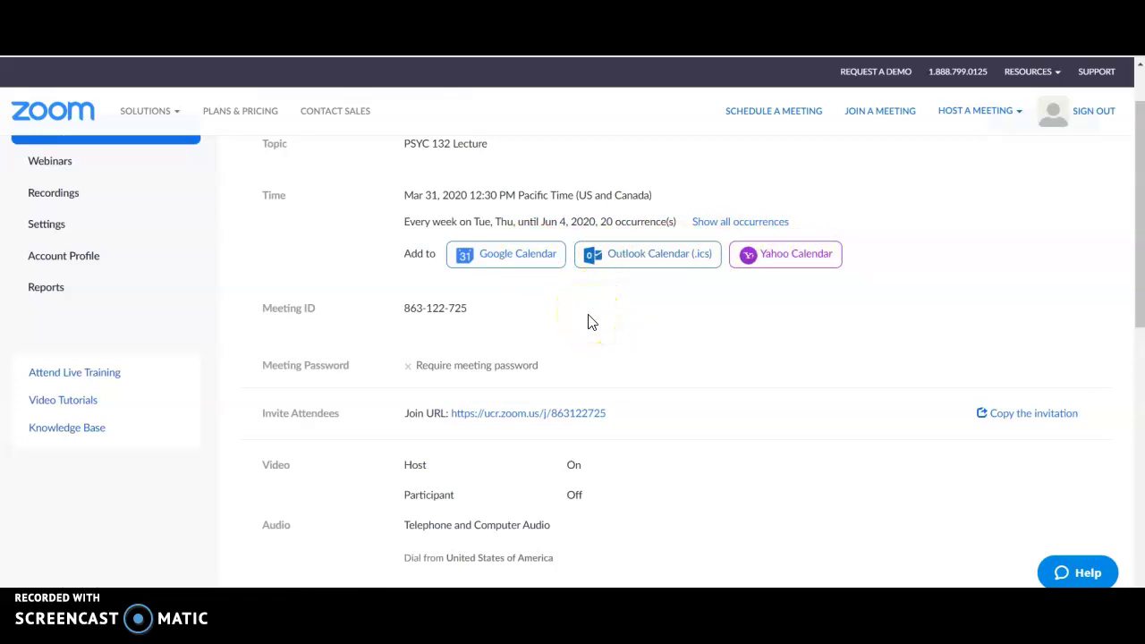
scroll(589, 320, "down", 1)
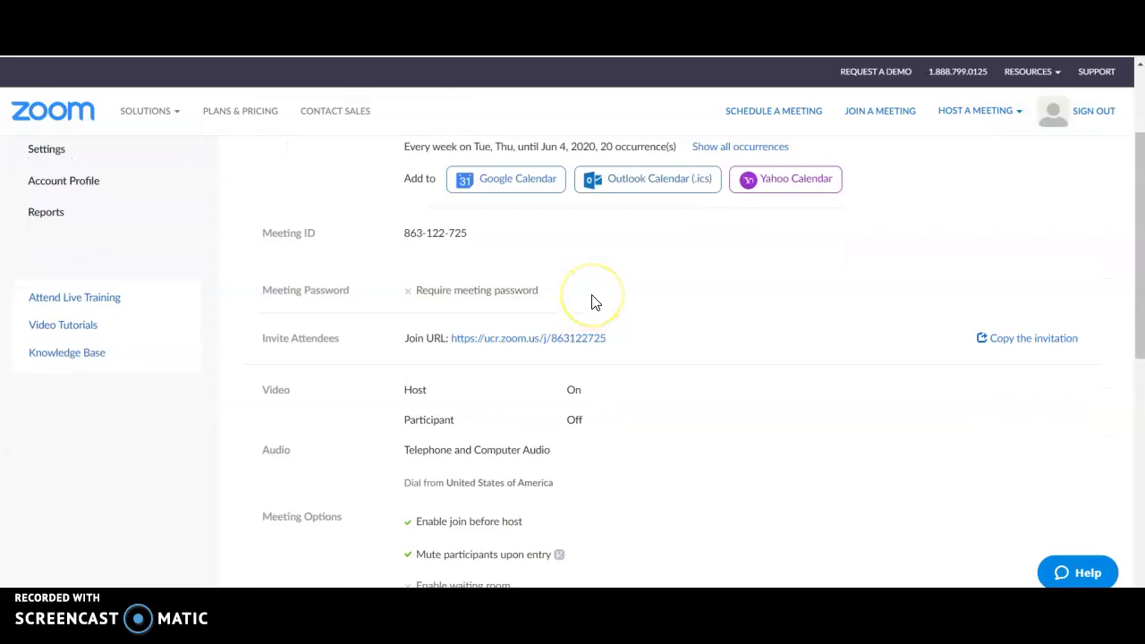
scroll(605, 284, "down", 1)
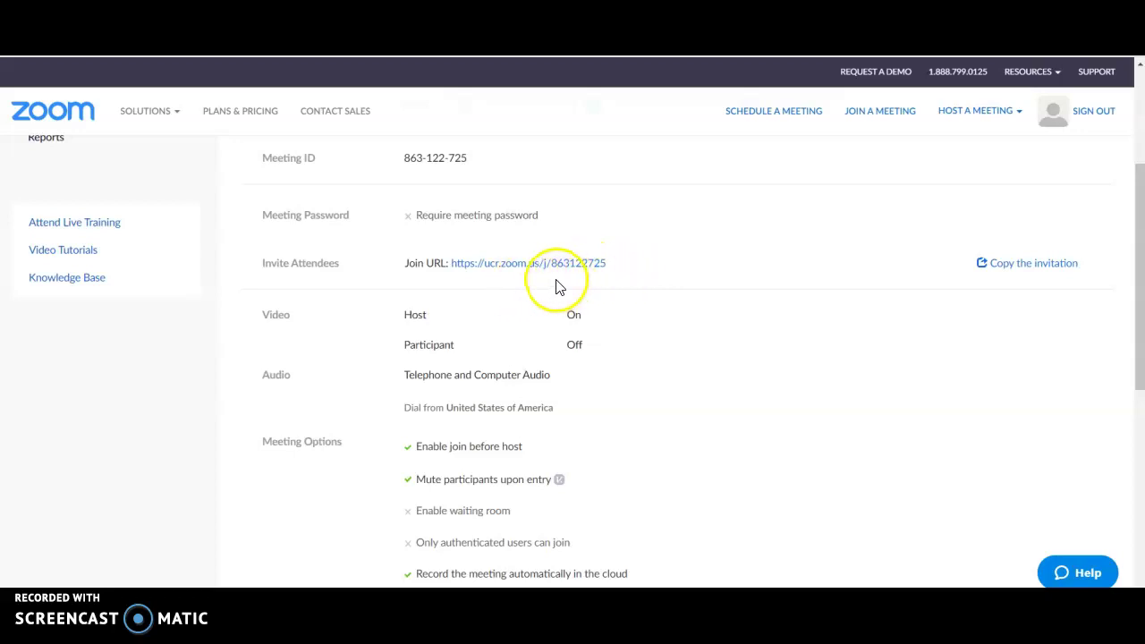
scroll(524, 284, "down", 1)
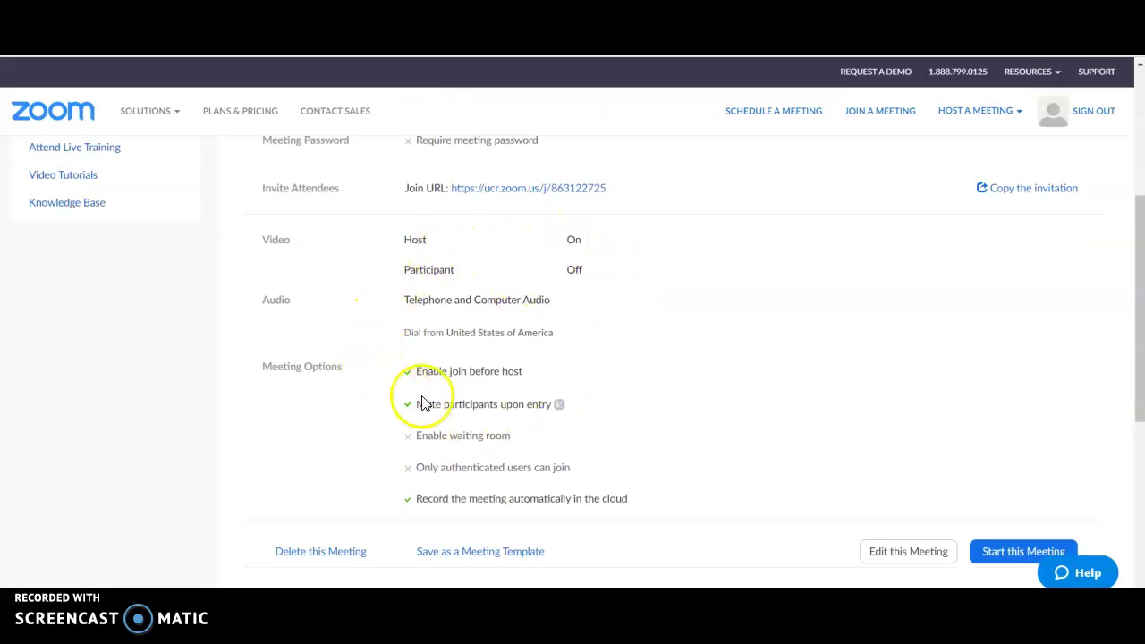
scroll(577, 352, "down", 1)
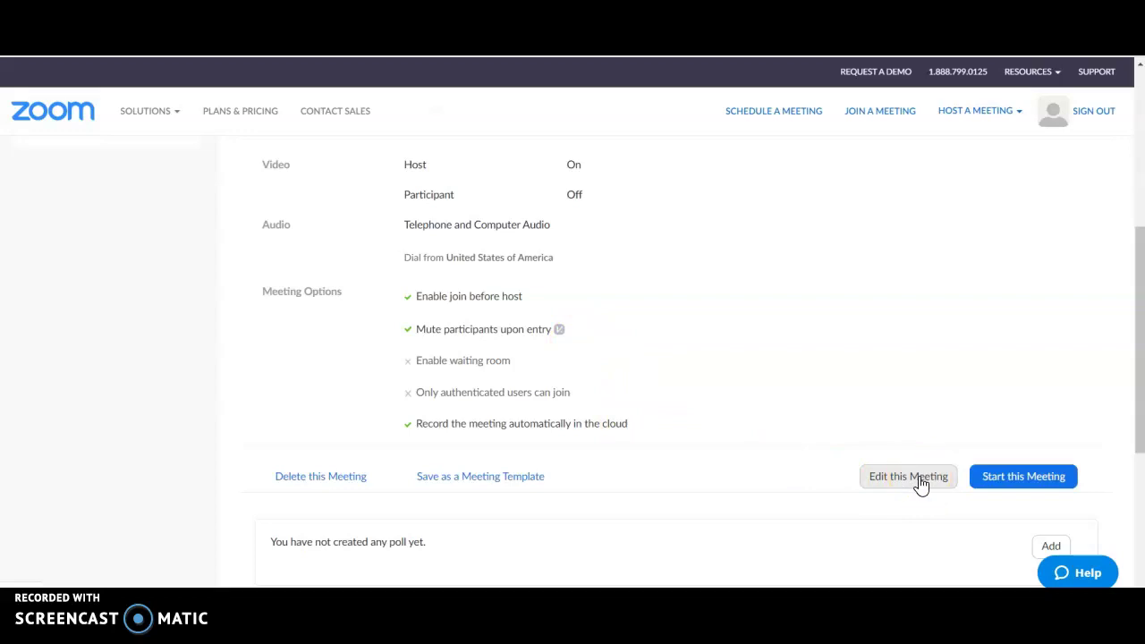
scroll(921, 483, "down", 1)
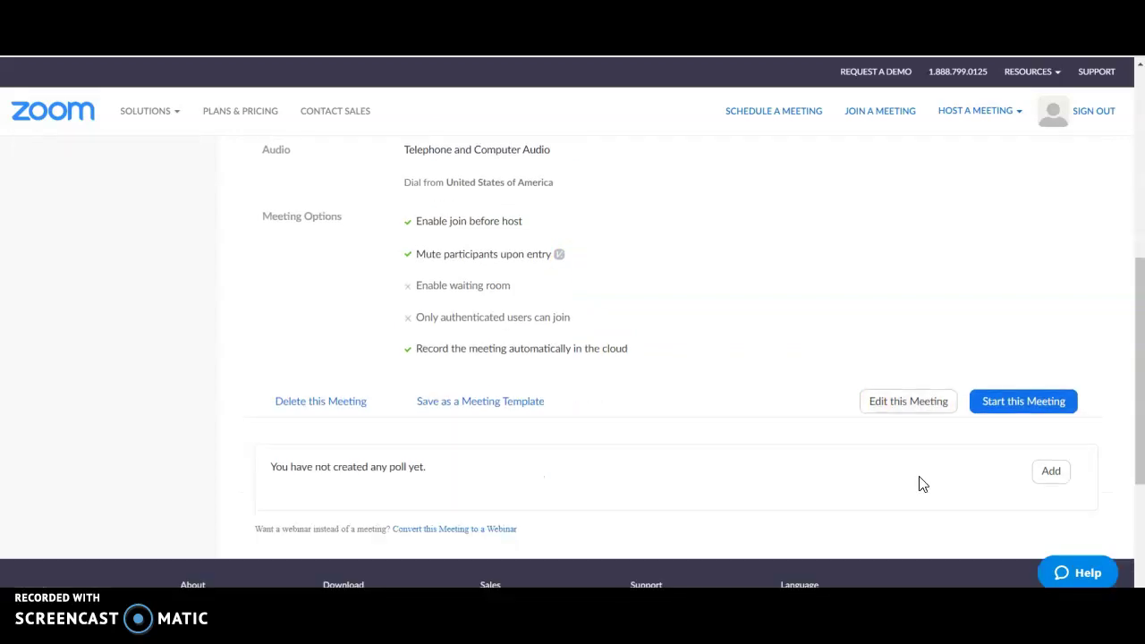
scroll(737, 481, "up", 3)
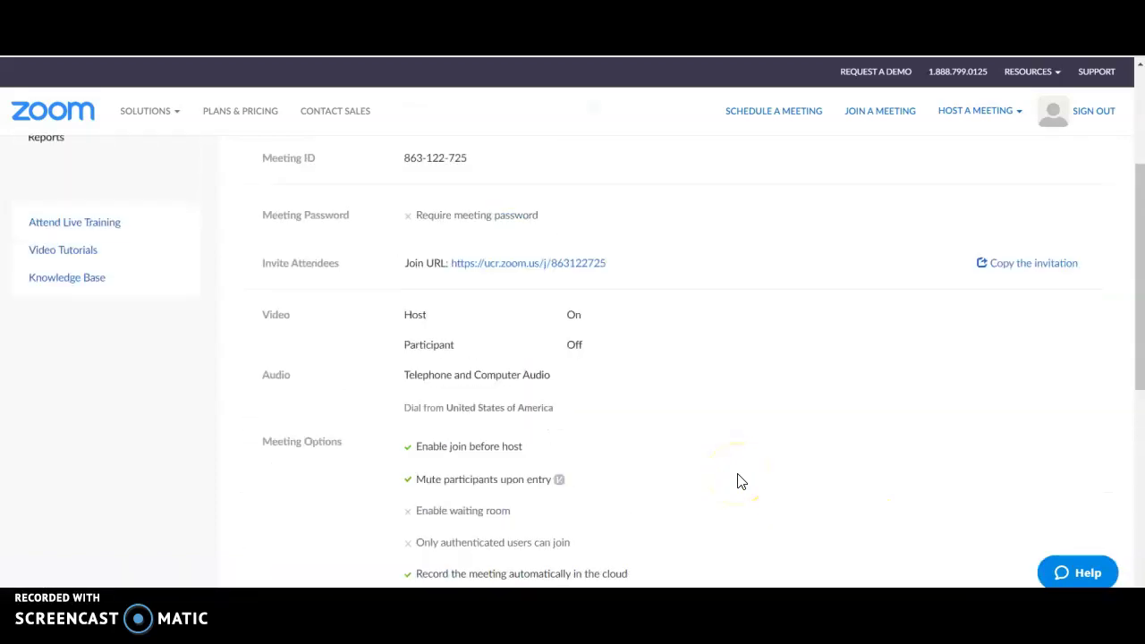
scroll(738, 481, "up", 3)
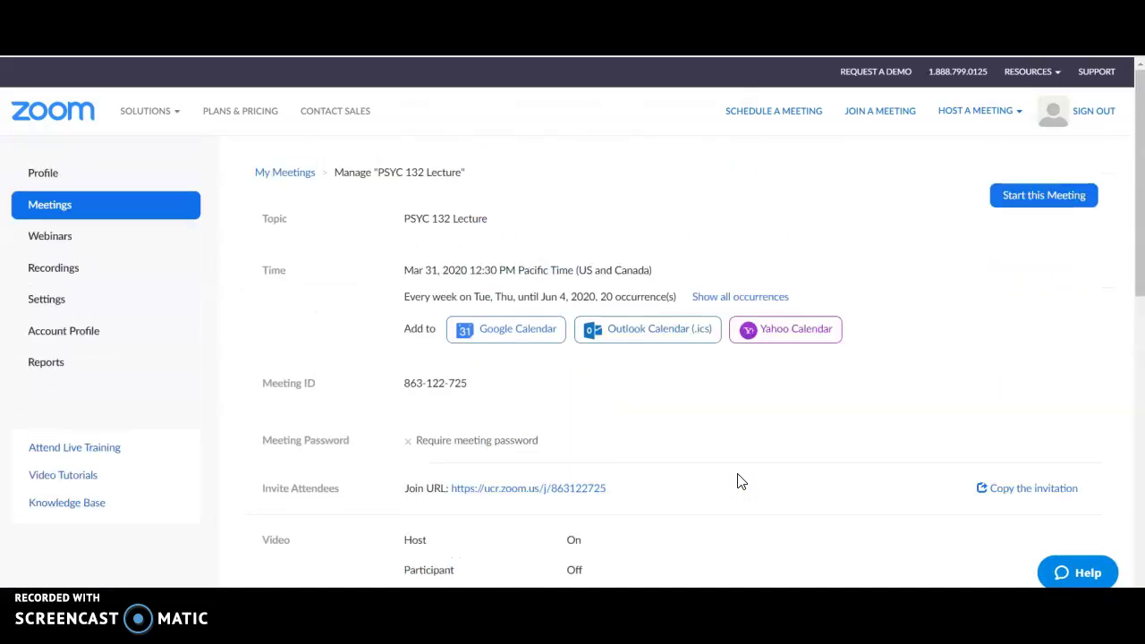
left_click(736, 462)
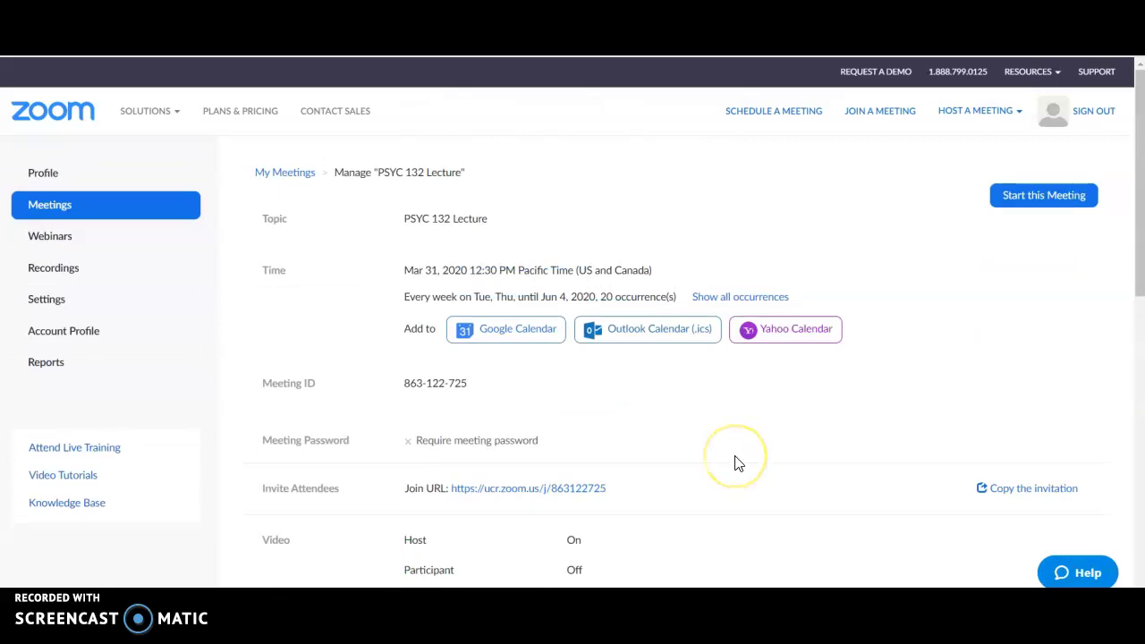